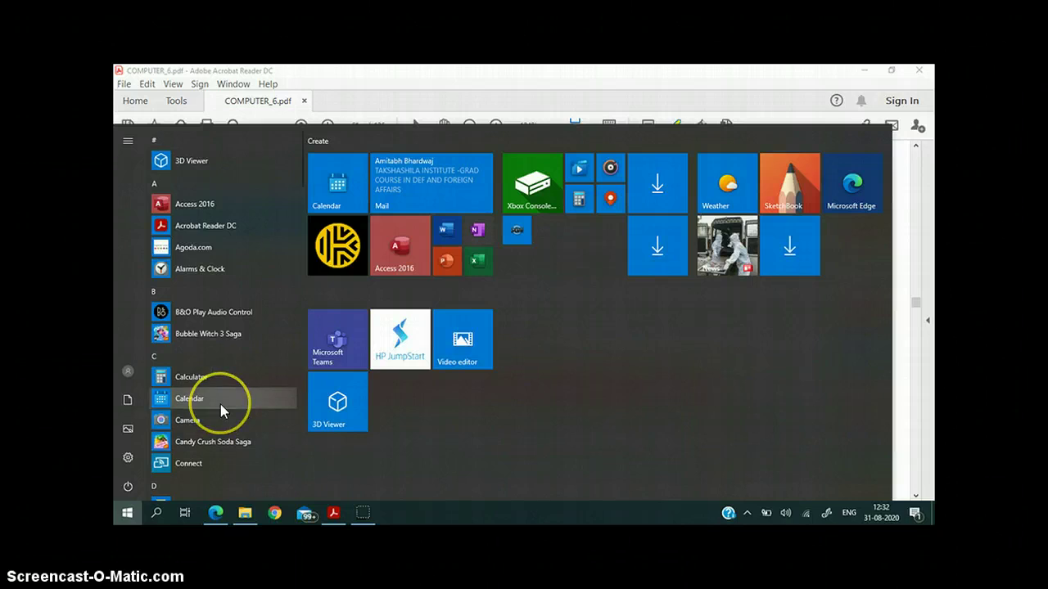
Start Excel and create a blank workbook.
scroll(221, 409, down, 2)
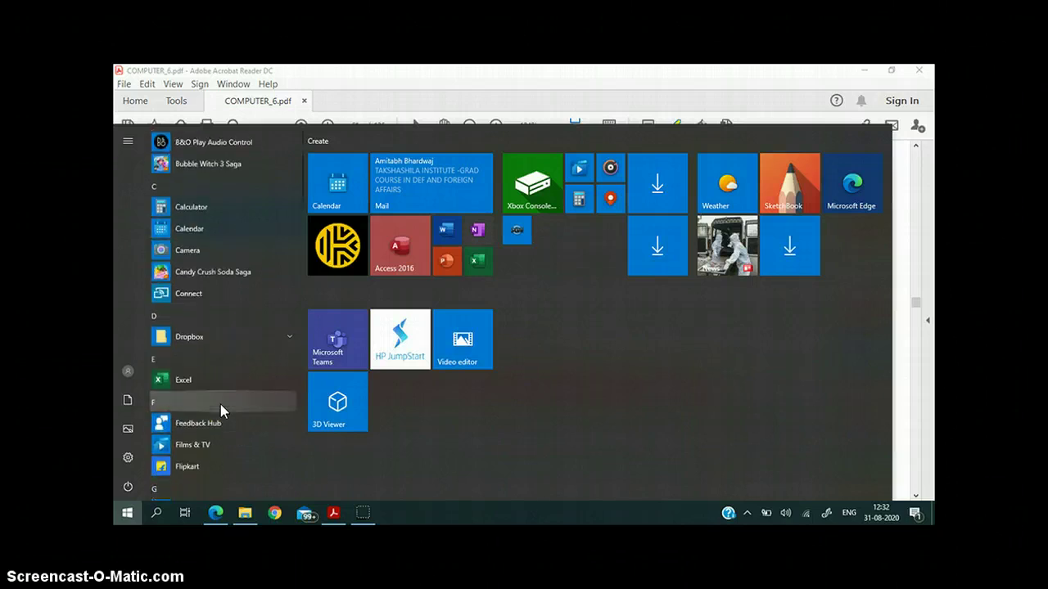
click(171, 380)
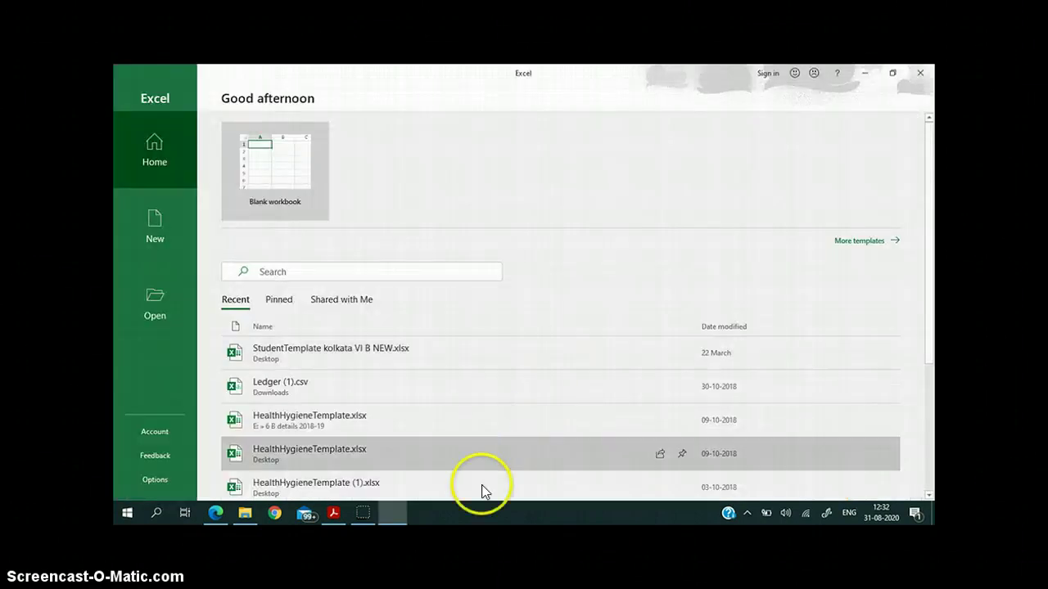
click(267, 181)
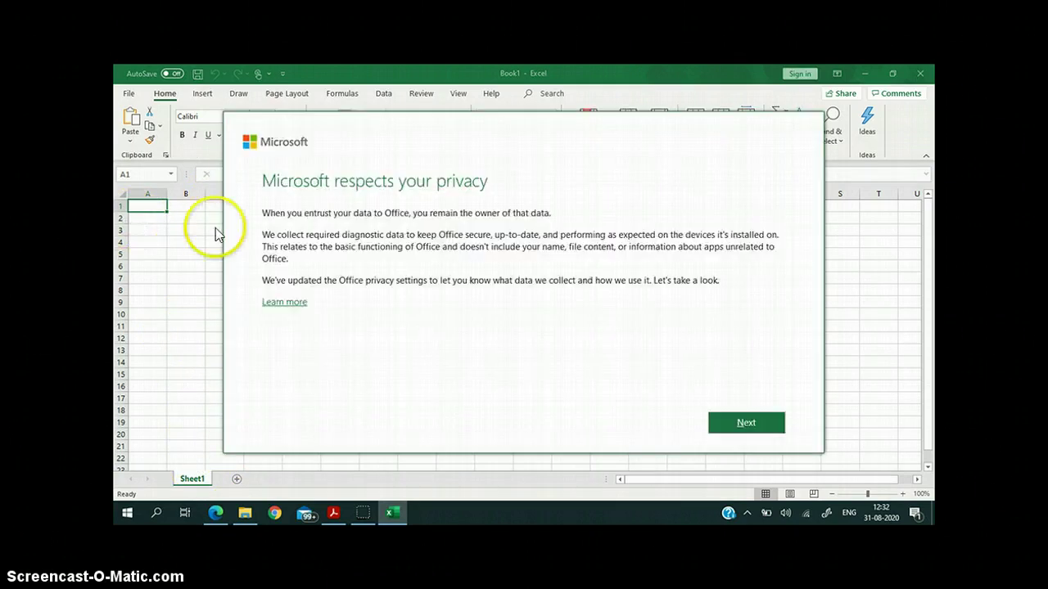
Go through the Microsoft privacy notices, choosing not to send optional data, and close them.
click(742, 430)
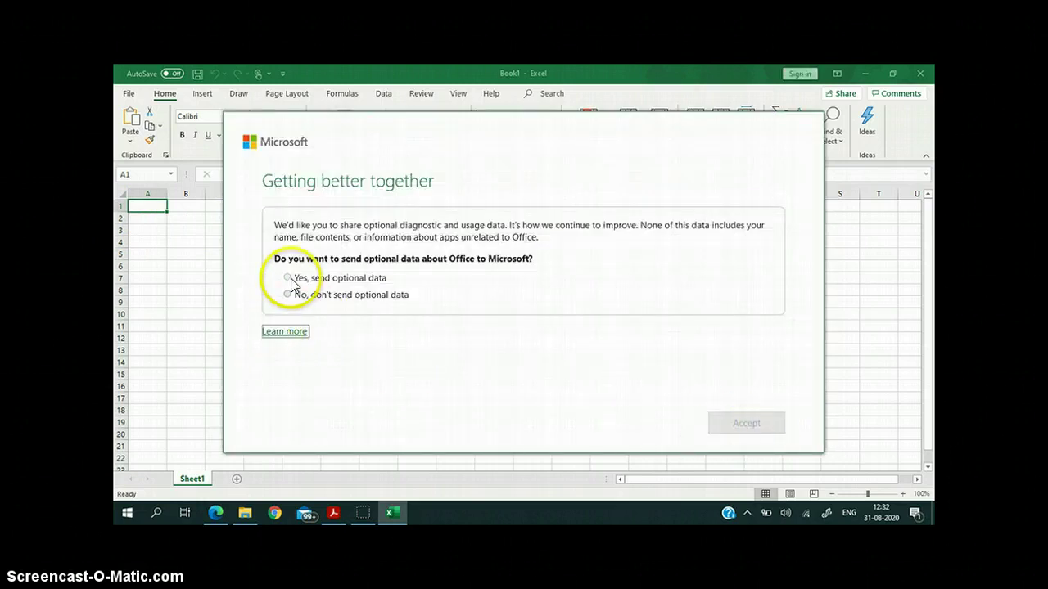
click(288, 294)
click(769, 429)
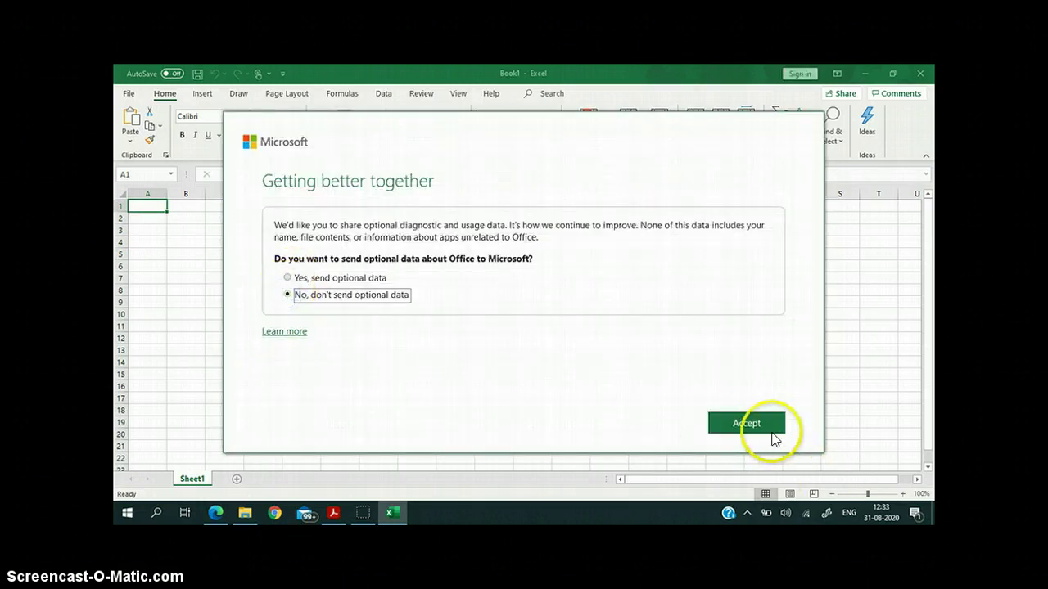
click(561, 409)
click(741, 432)
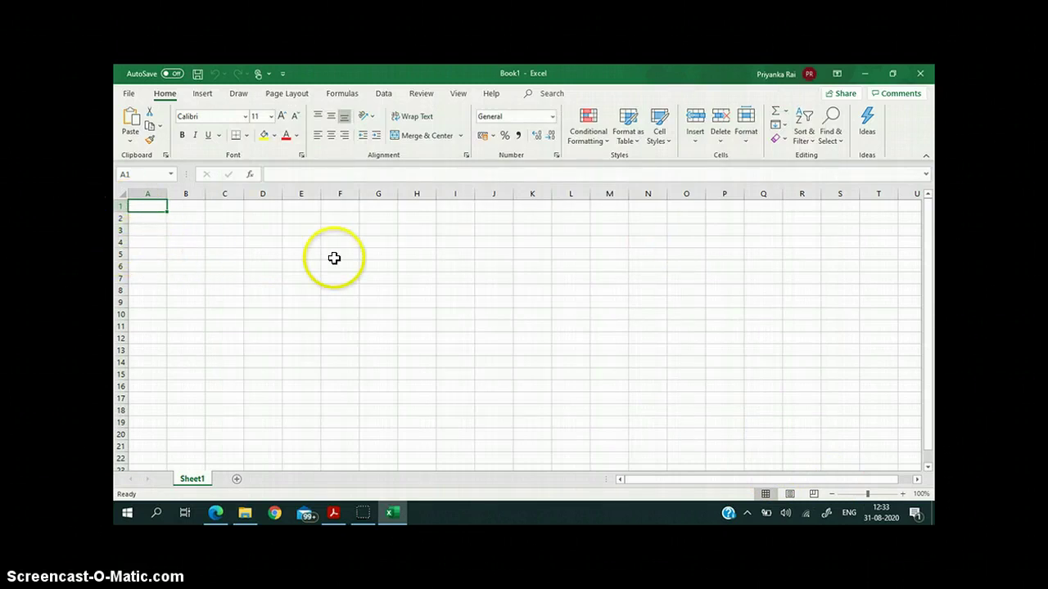
Select cells B3 and C3 in turn to check how the cell address relates to column and row.
click(189, 230)
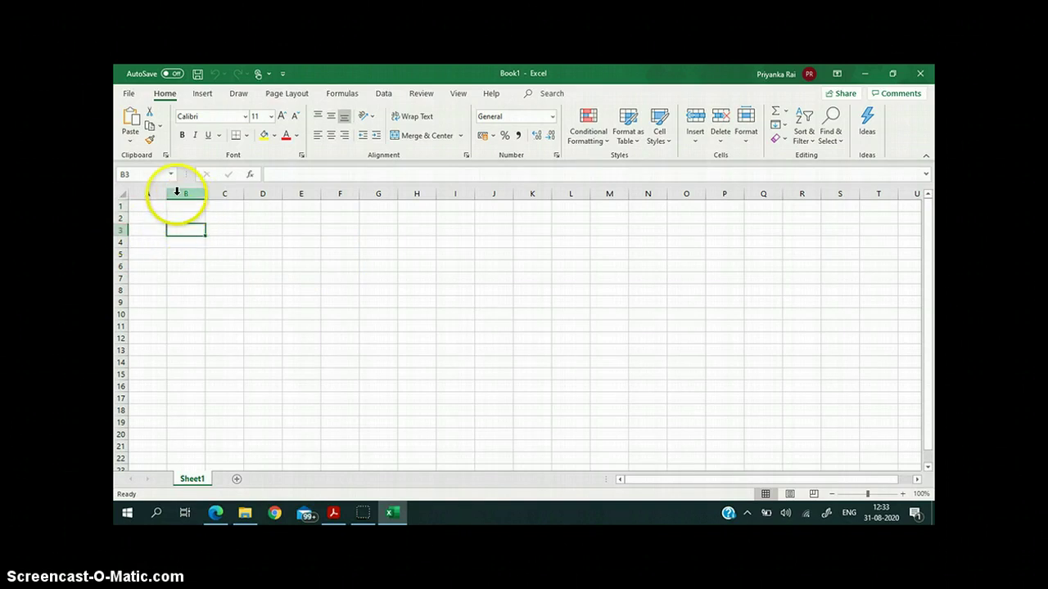
click(179, 229)
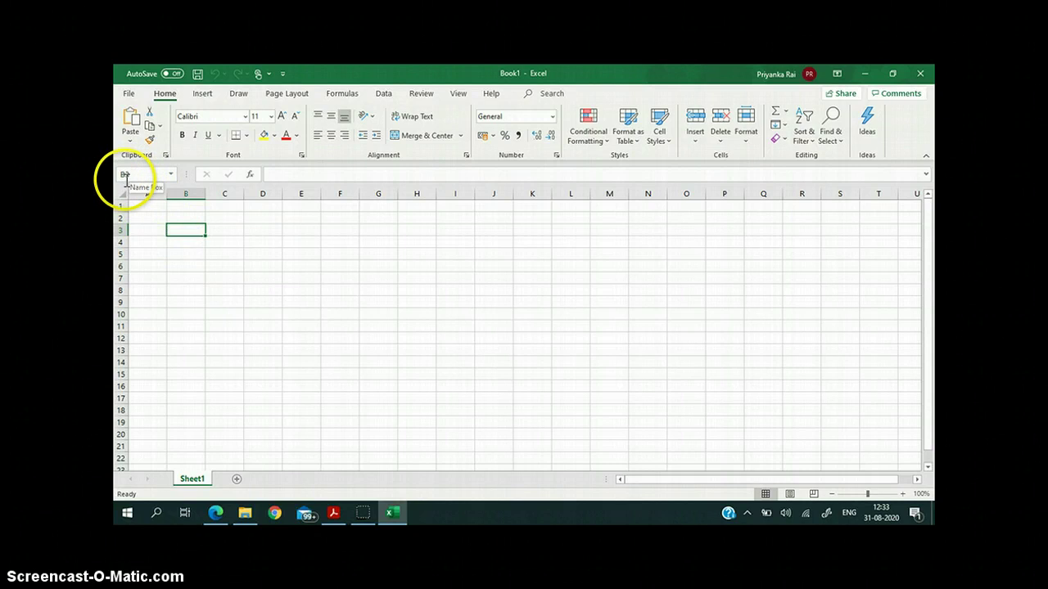
click(218, 229)
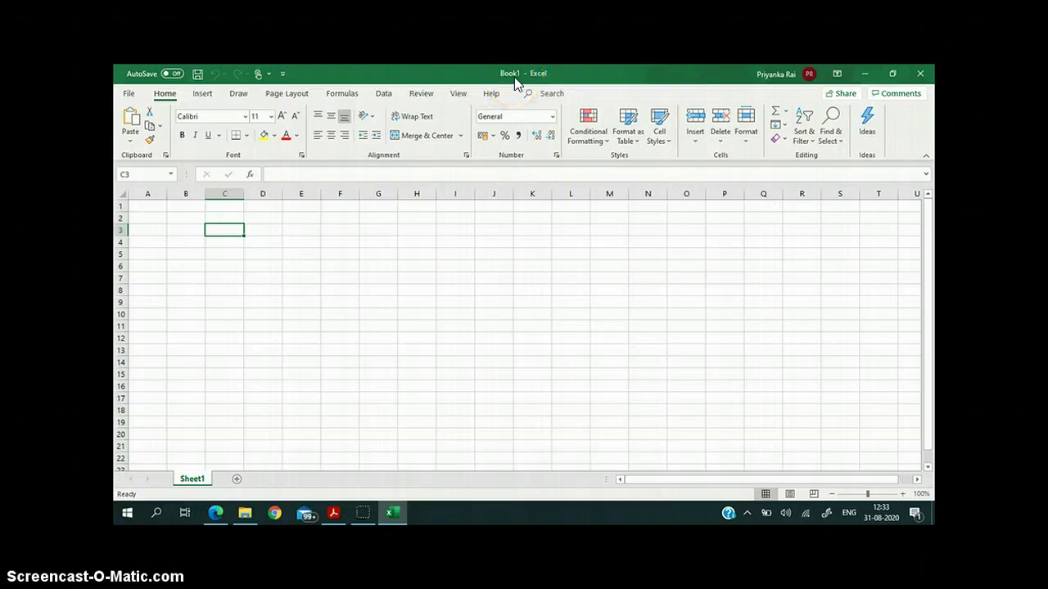
Look through the file options, the Insert and Draw commands, and the formula bar of the first workbook.
click(129, 94)
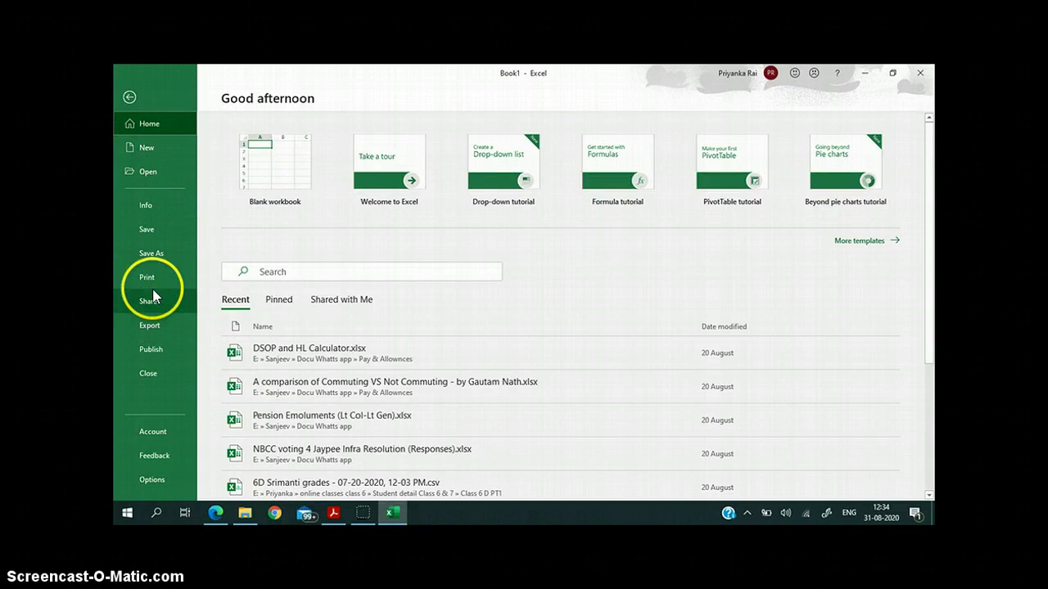
click(129, 97)
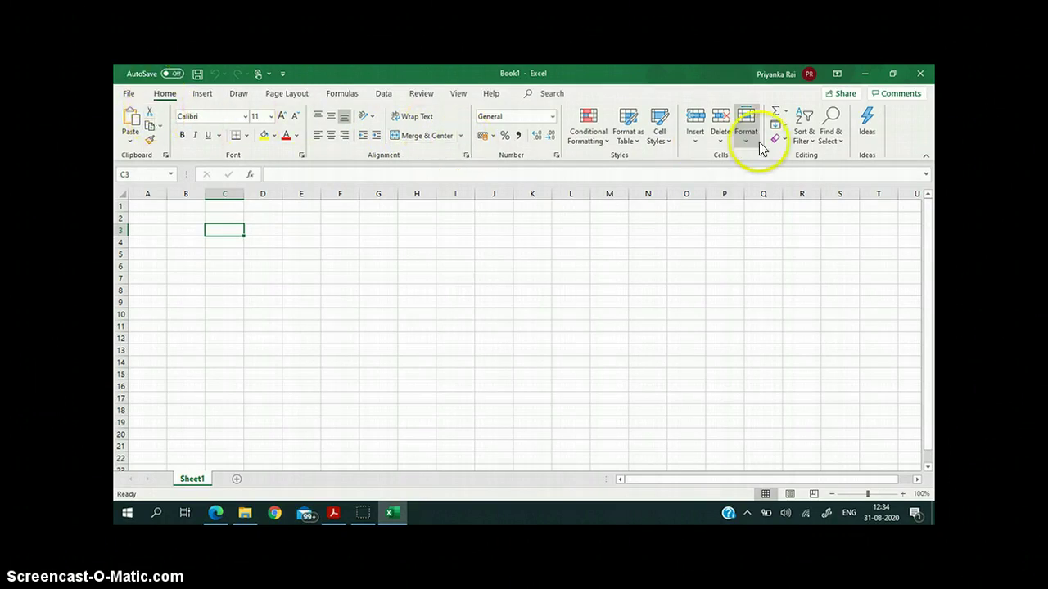
click(204, 95)
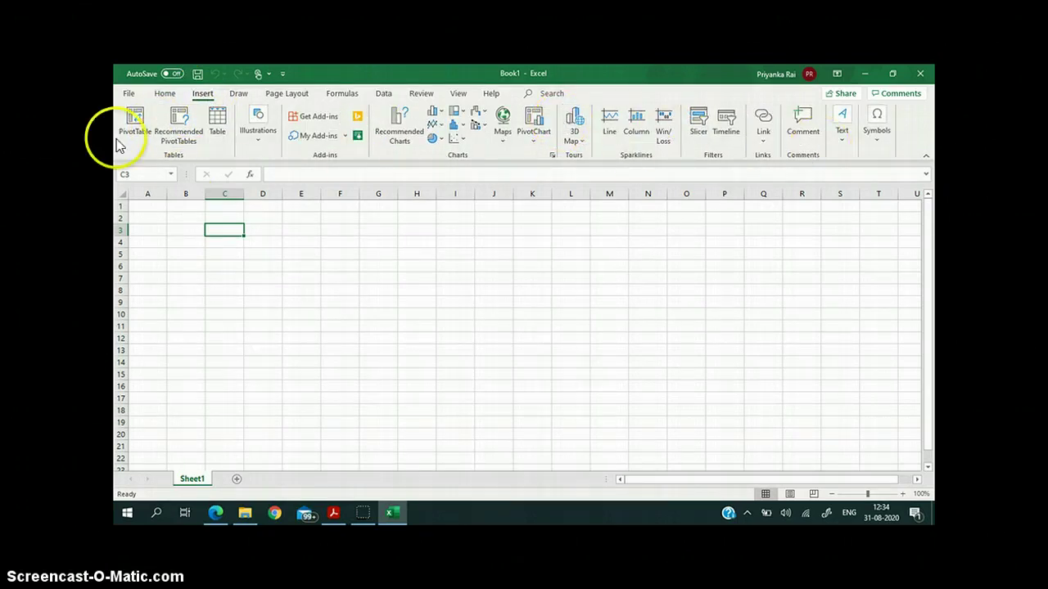
click(233, 93)
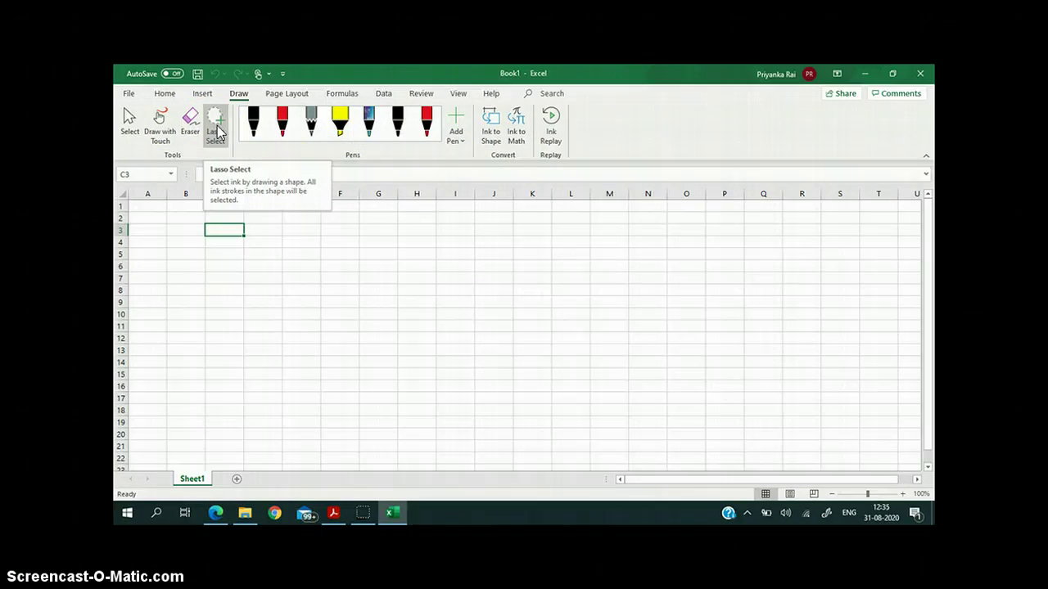
click(367, 175)
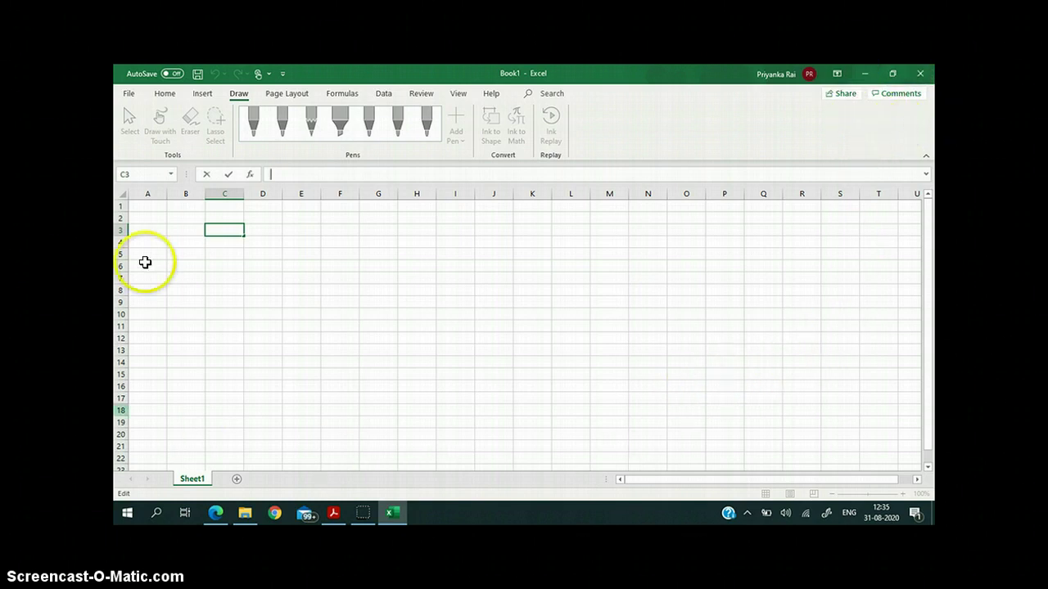
Create a second blank workbook and add three worksheets to it, Sheet2 to Sheet4.
click(128, 93)
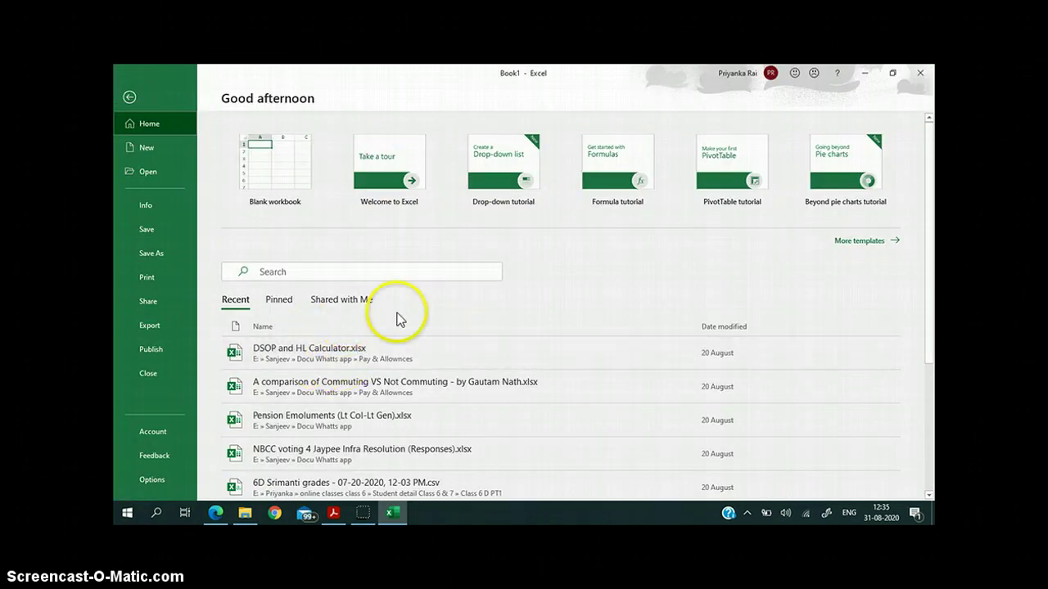
click(273, 167)
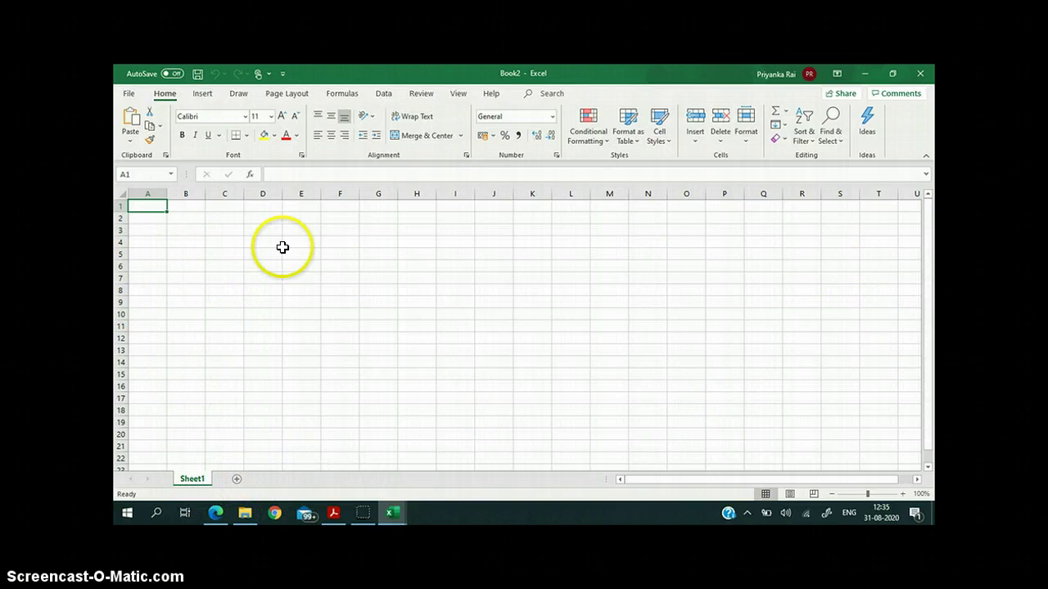
click(238, 479)
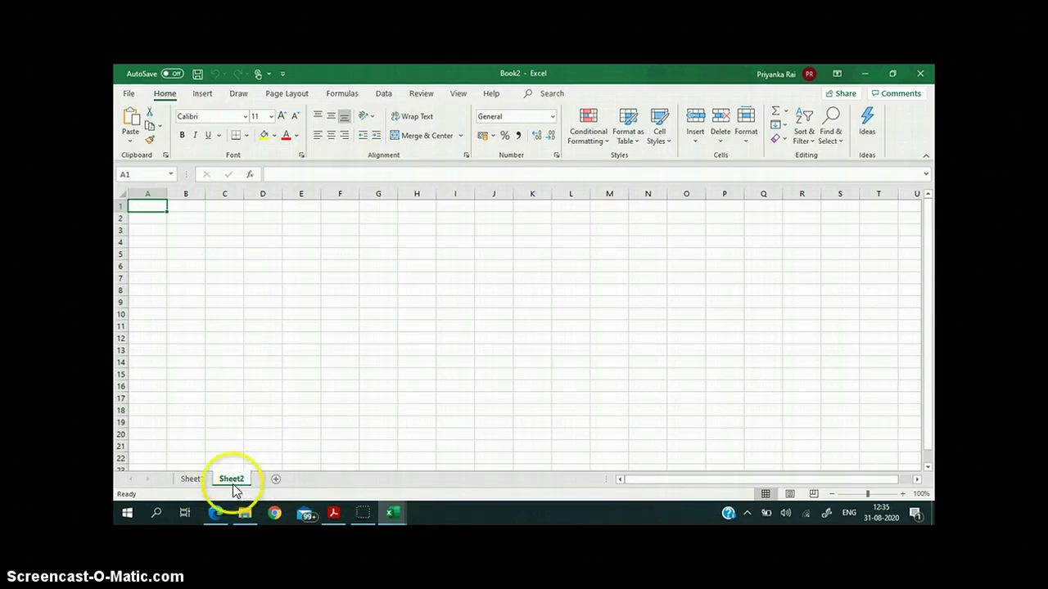
click(275, 480)
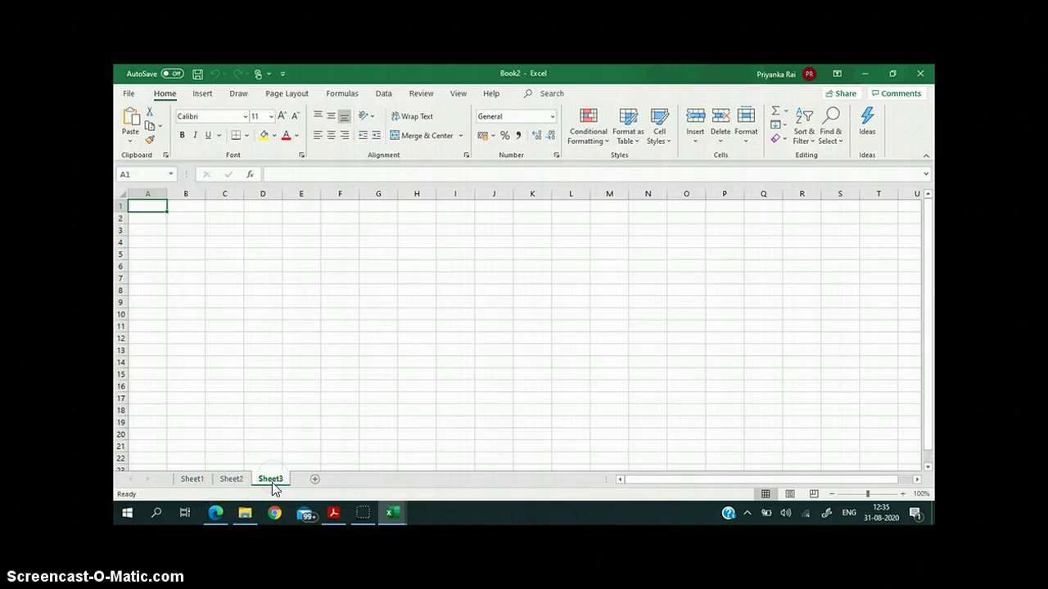
click(314, 481)
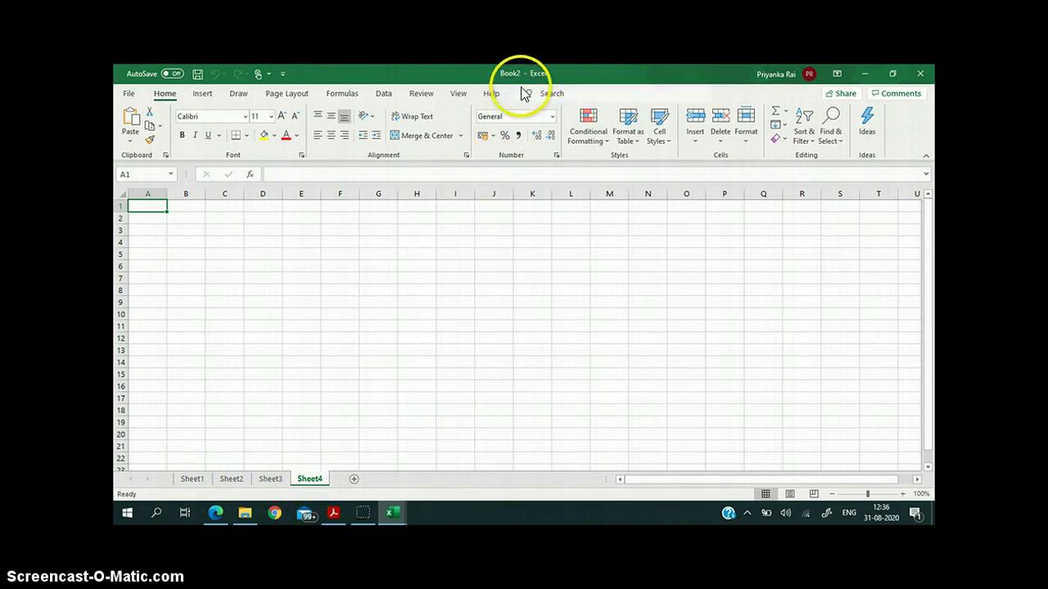
Preview the open workbooks Book1 and Book2, and return to Book2.
mouse_move(399, 521)
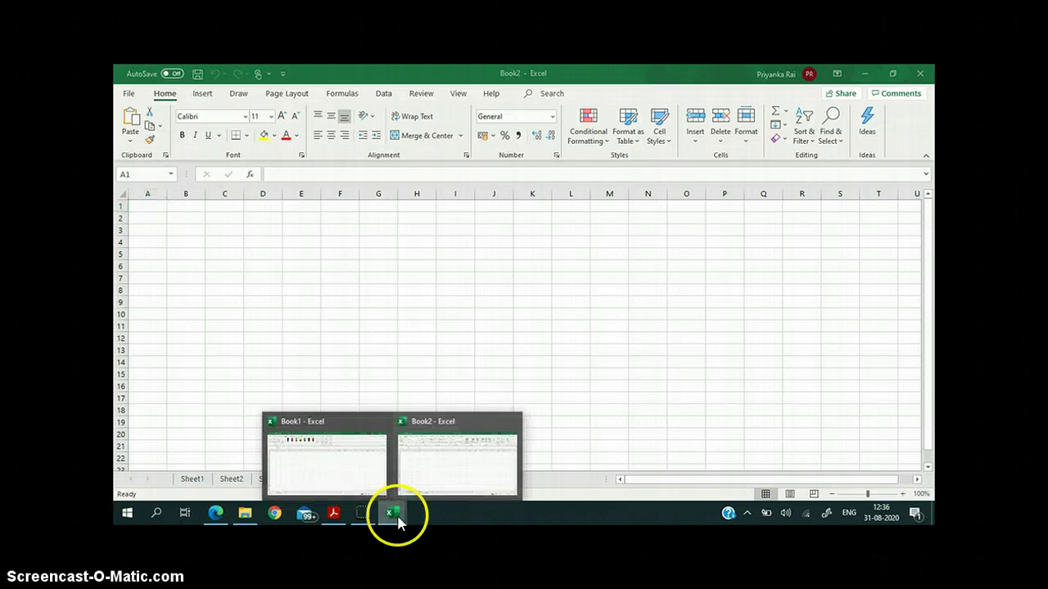
mouse_move(353, 499)
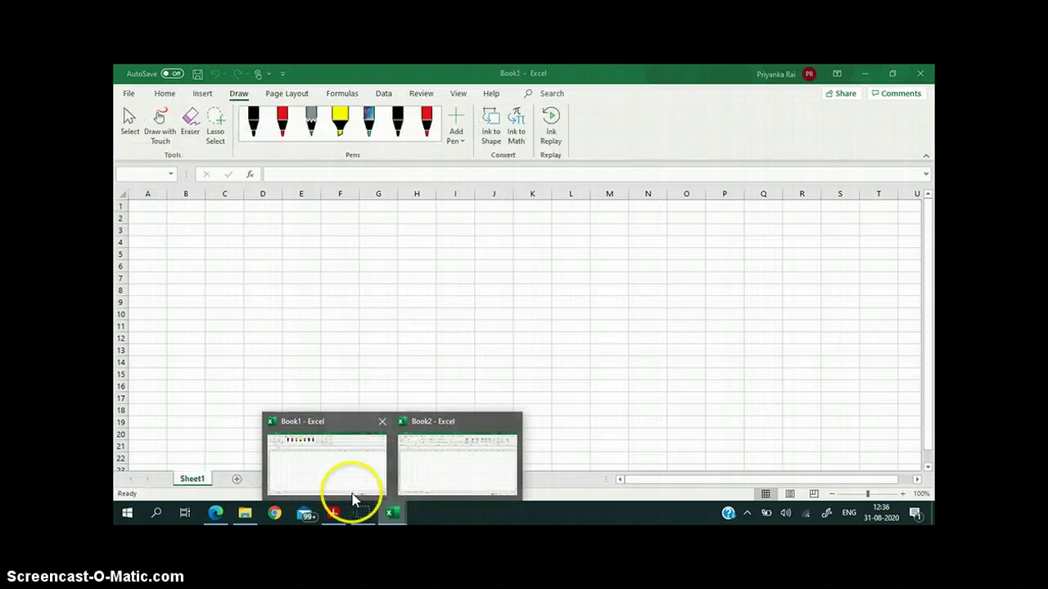
click(435, 478)
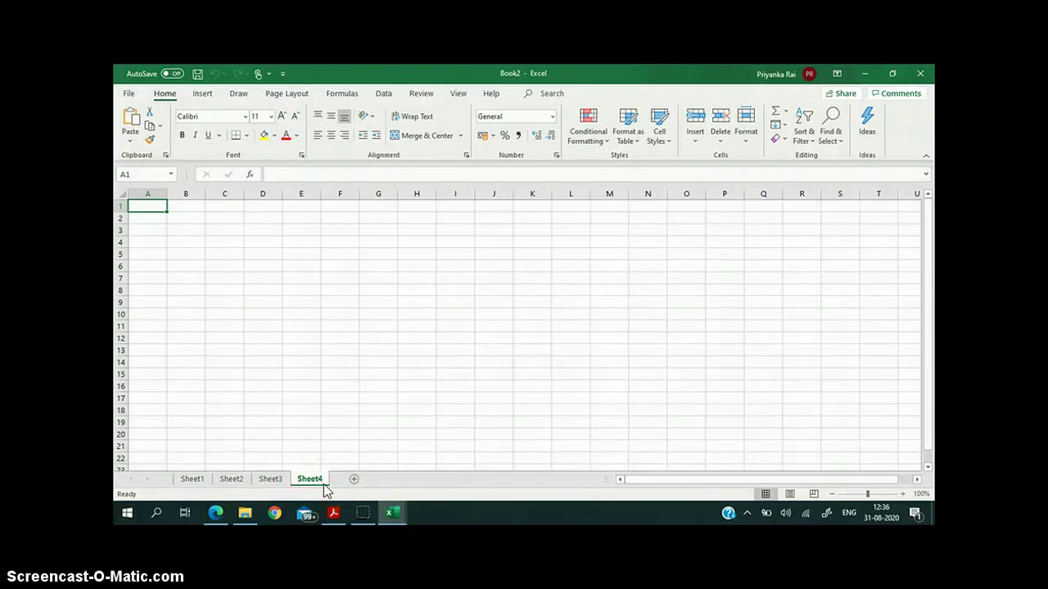
Switch to Sheet1, review its worksheet options such as Insert, Delete, Rename and Tab Color, and dismiss them.
right_click(190, 480)
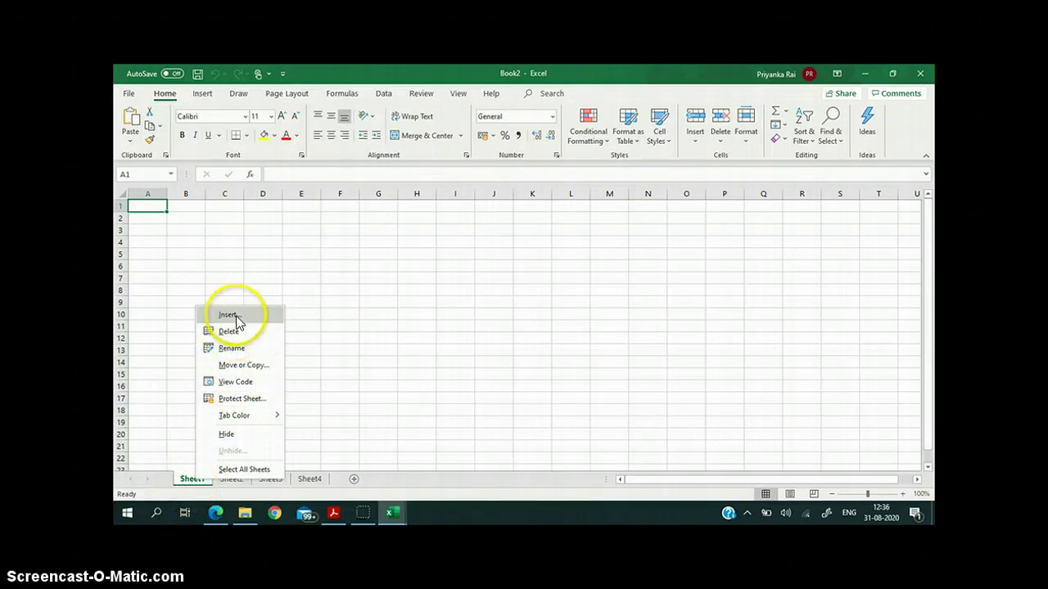
click(234, 333)
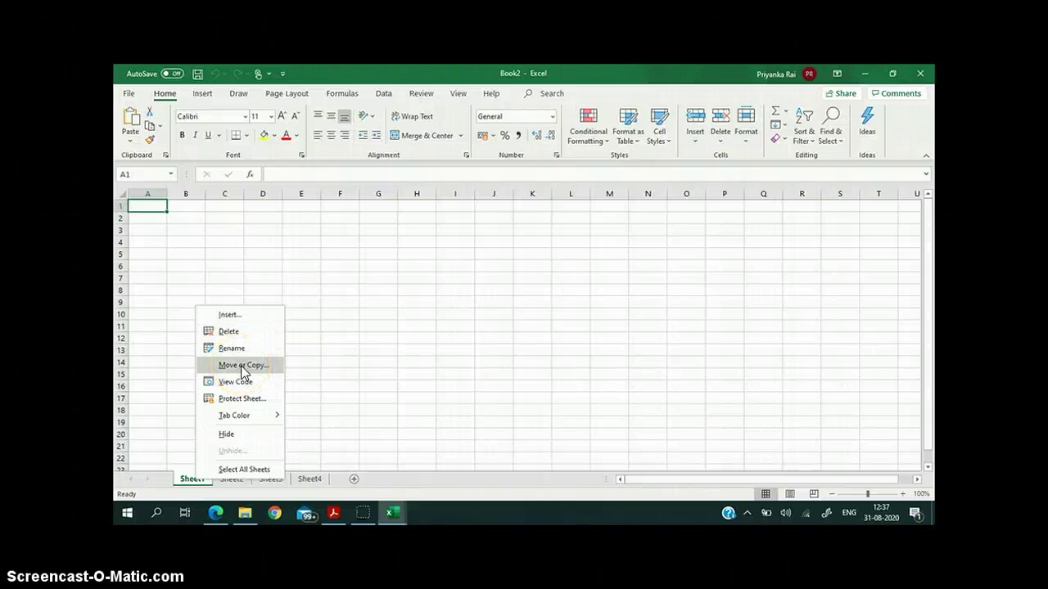
click(244, 418)
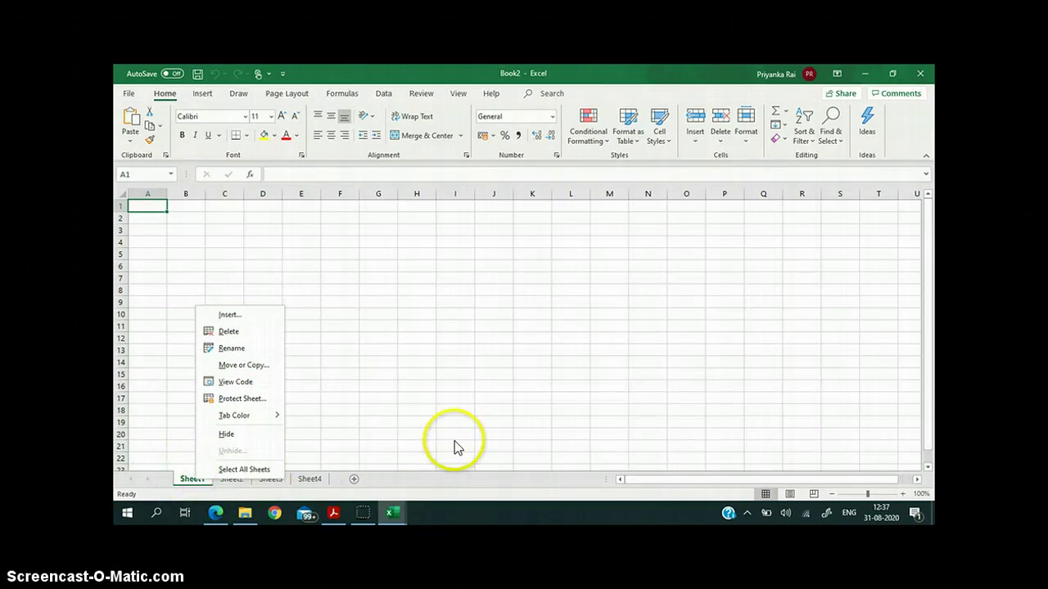
click(353, 415)
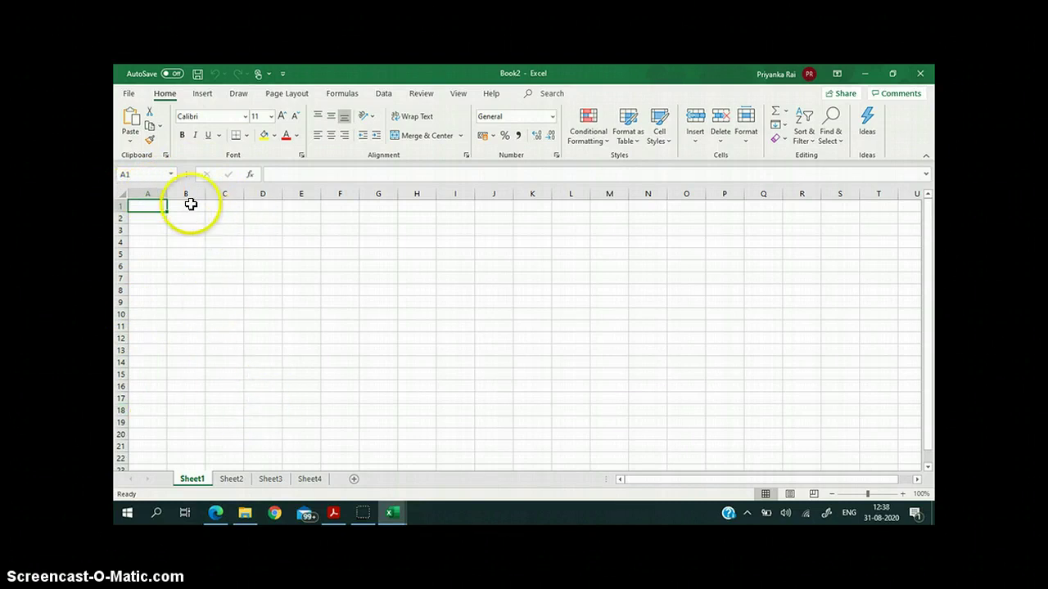
Select the whole of column C and then single cells, including C6, B5 and C5, to examine columns and active cells.
click(224, 194)
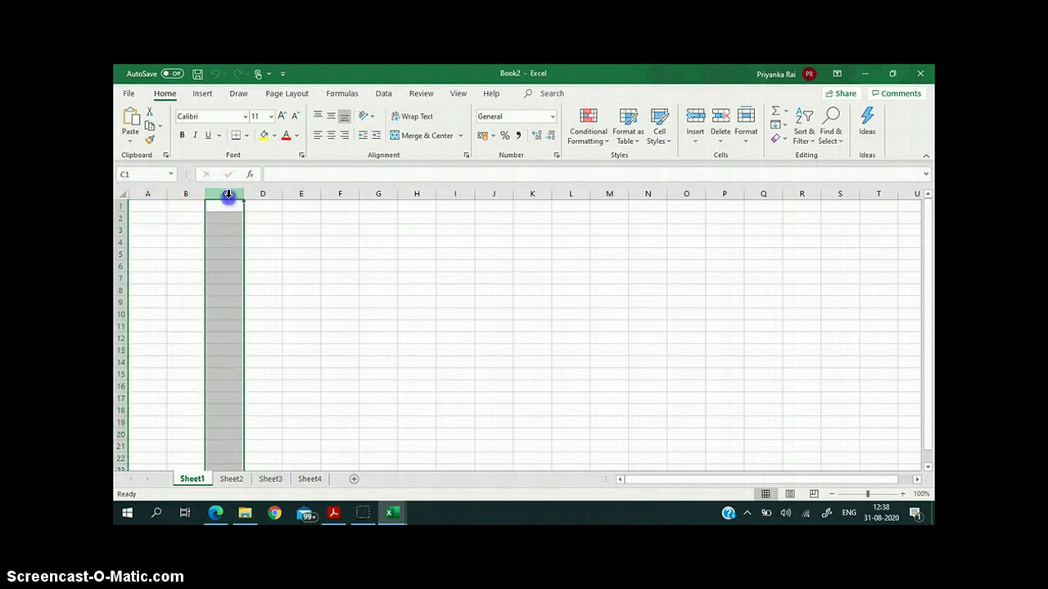
click(220, 268)
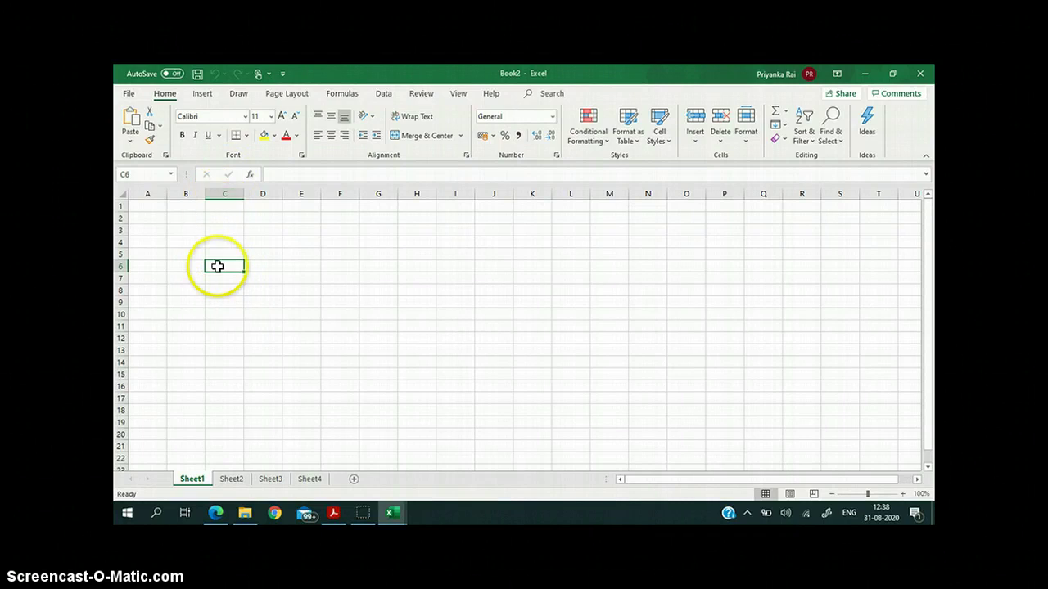
click(258, 233)
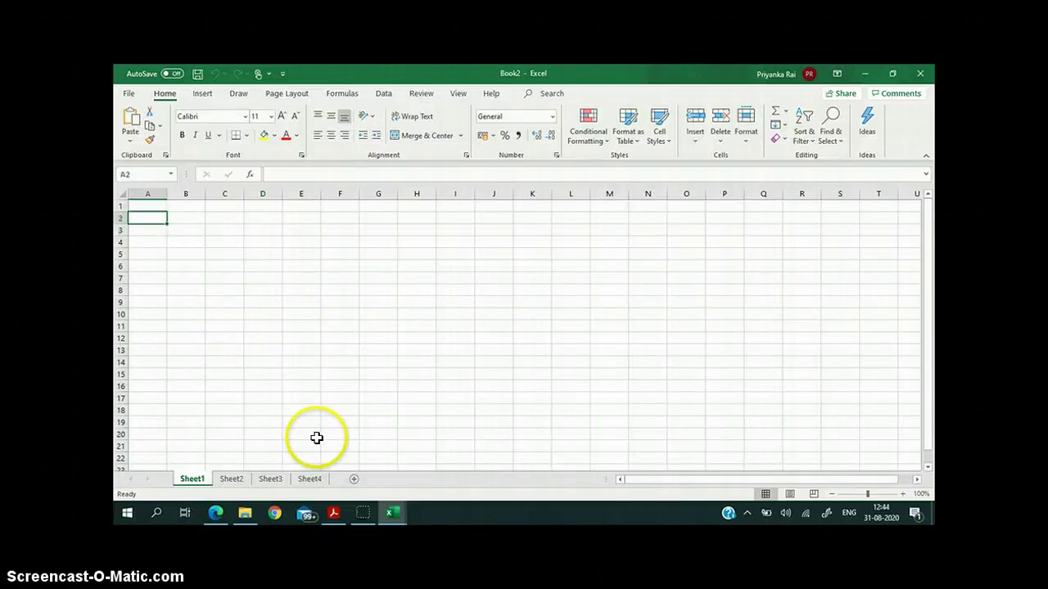
click(182, 253)
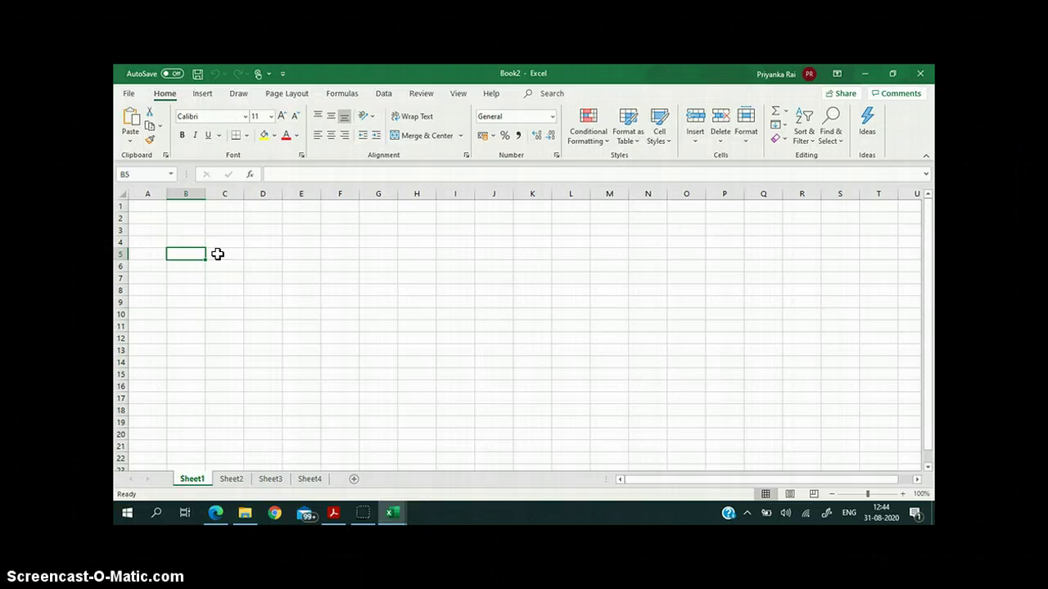
click(217, 254)
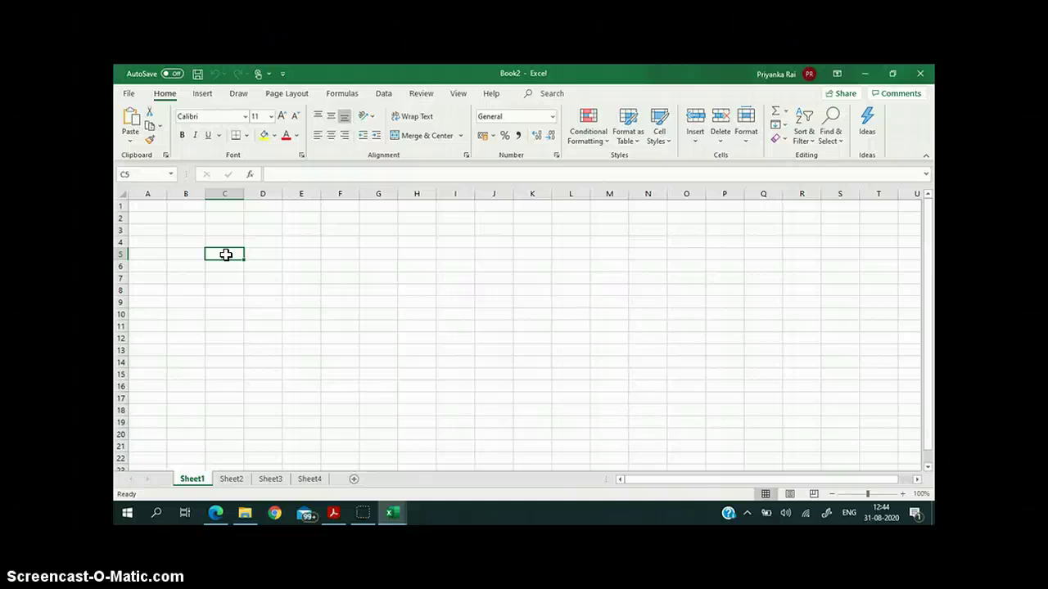
Enter the text "Name" in cell B2 of Sheet1.
click(177, 220)
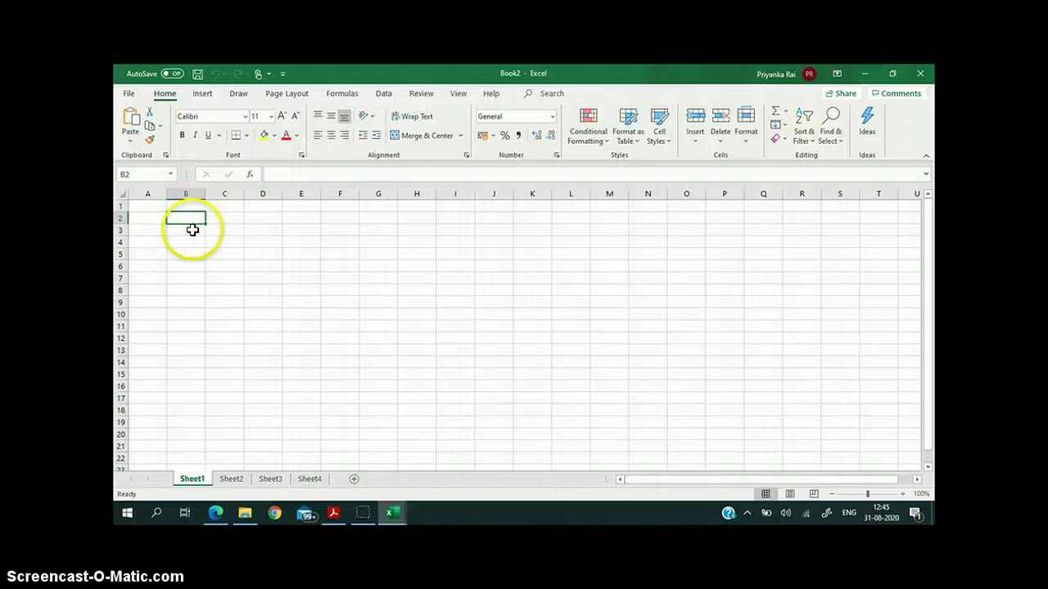
text(Name)
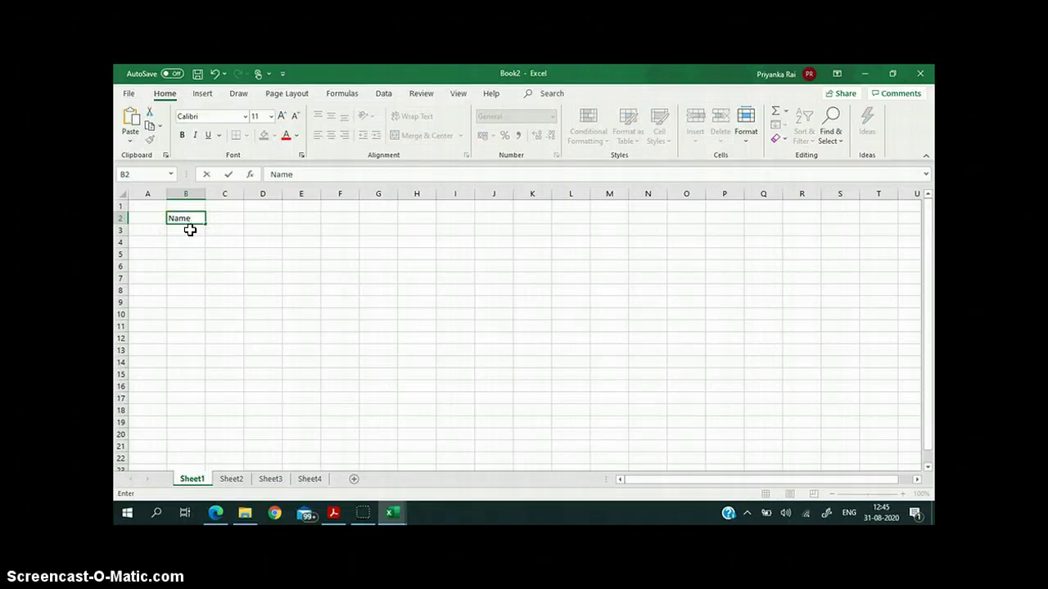
key(Return)
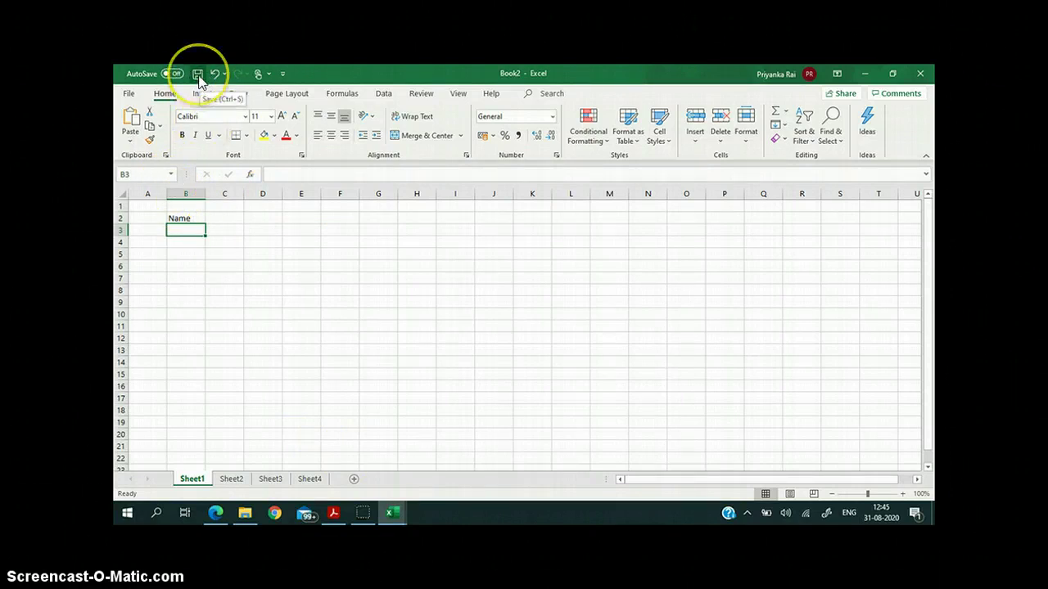
Save the workbook to the Desktop of This PC as an Excel Workbook (*.xlsx) named "Name of students".
click(129, 95)
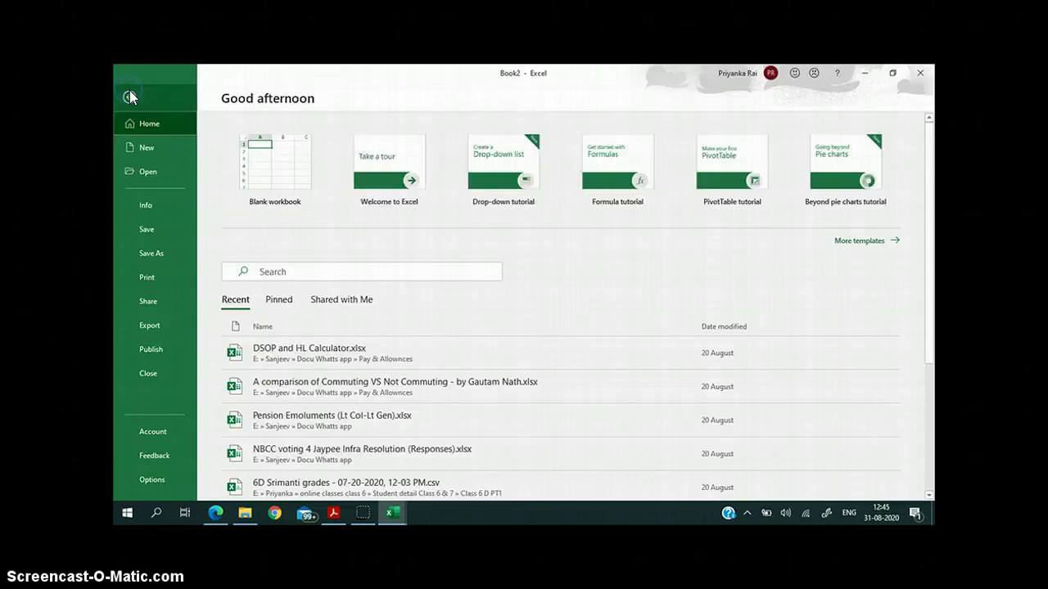
click(144, 253)
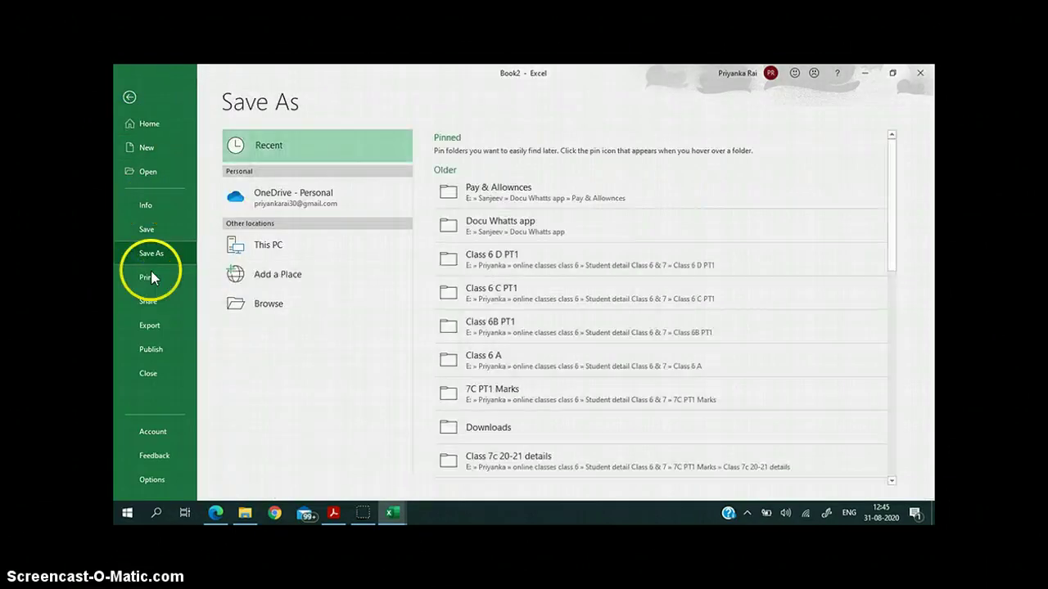
click(274, 247)
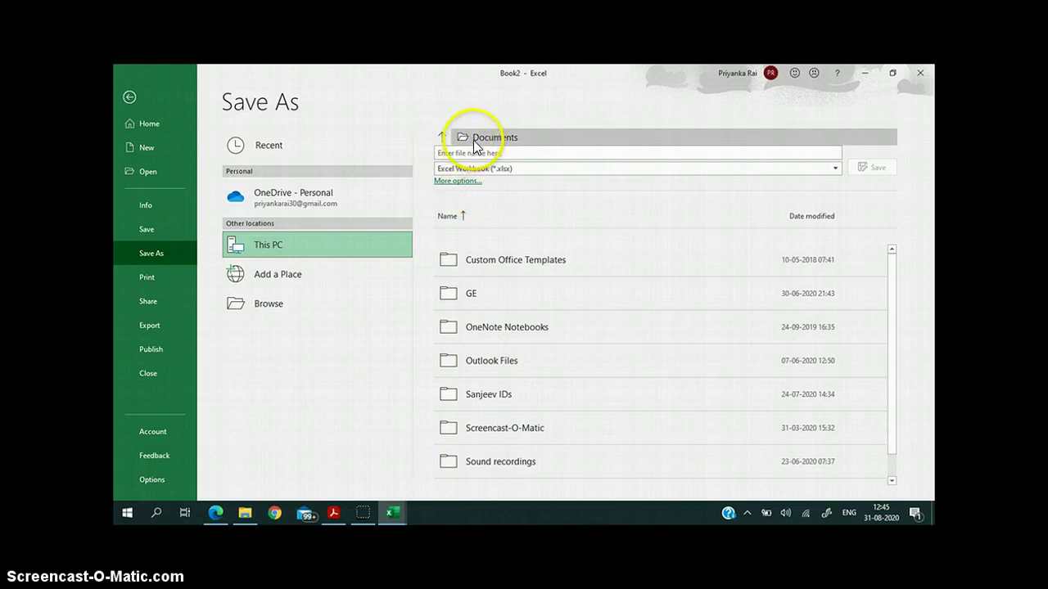
click(442, 139)
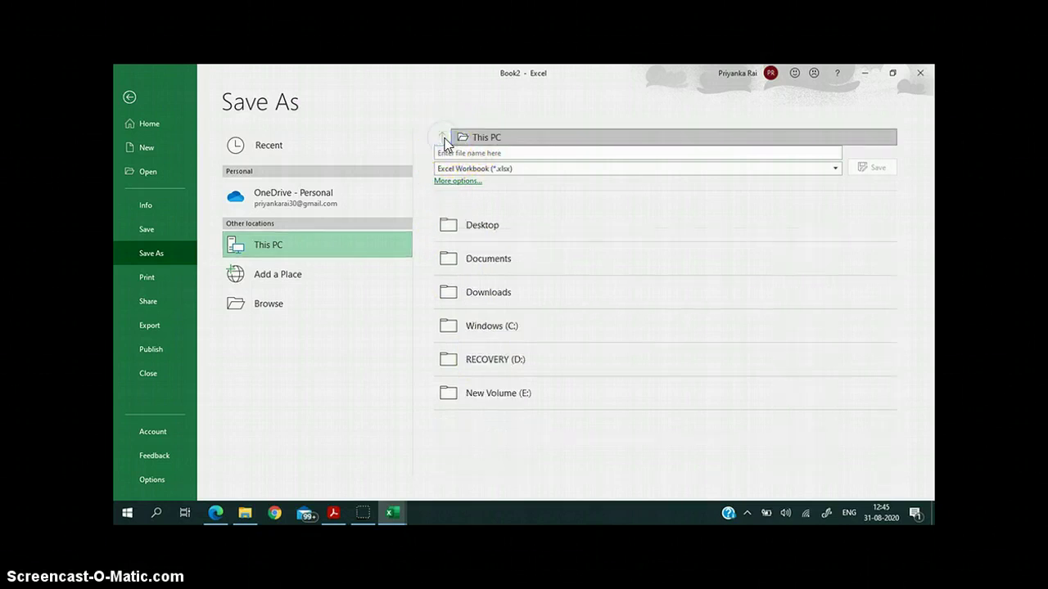
click(479, 226)
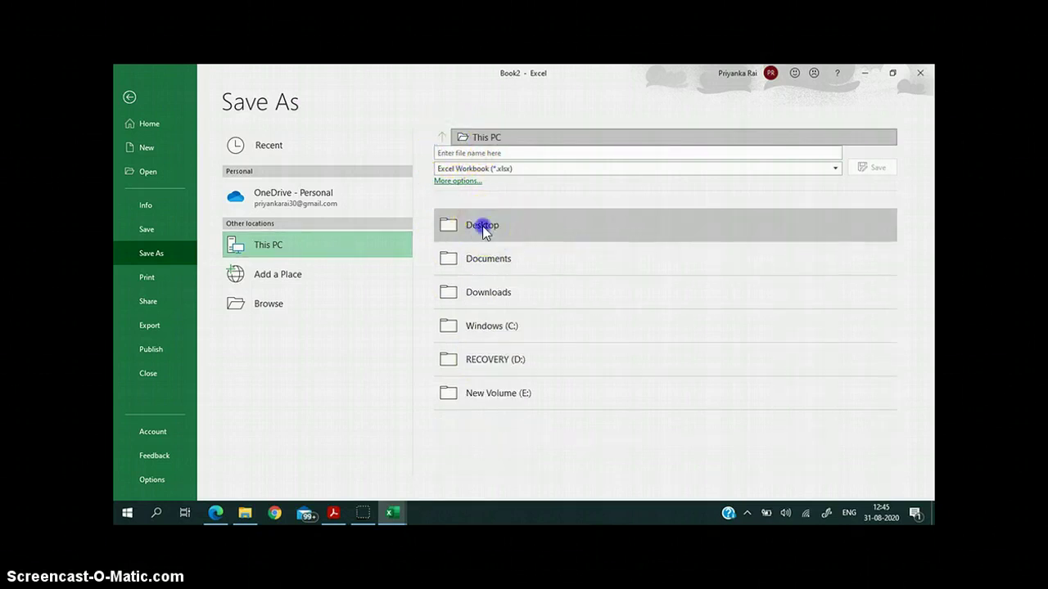
click(463, 153)
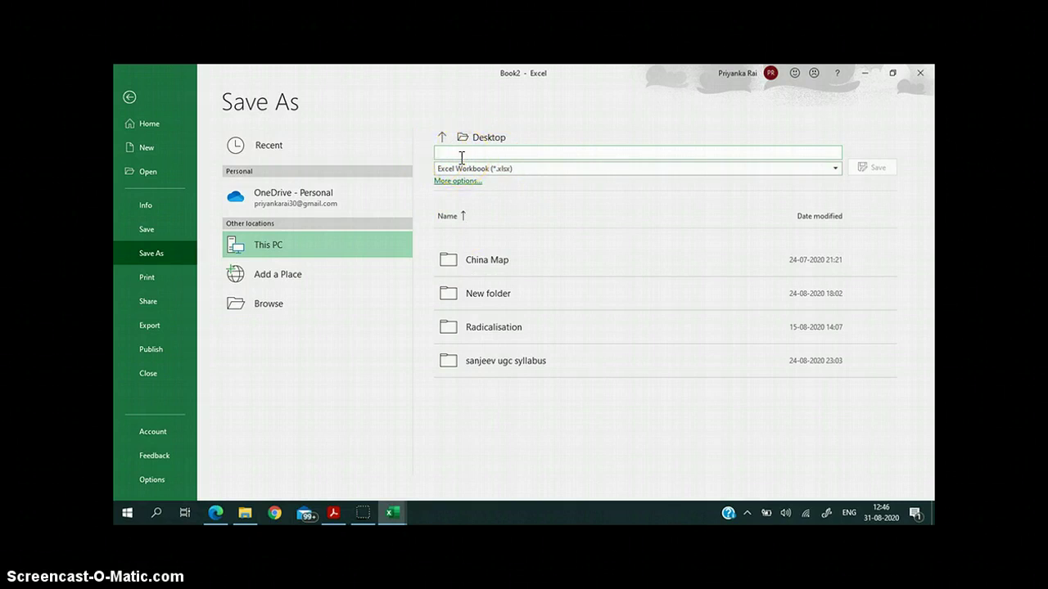
text(Name of students)
click(888, 172)
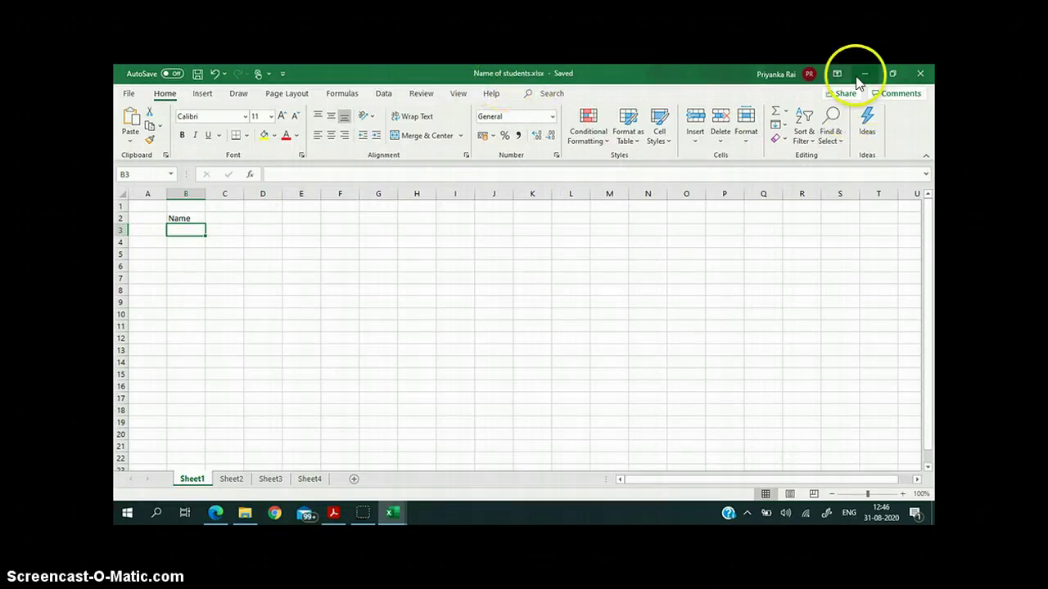
Minimize the workbook window and open the saved file "Name of students.xlsx" from the Windows desktop.
click(861, 72)
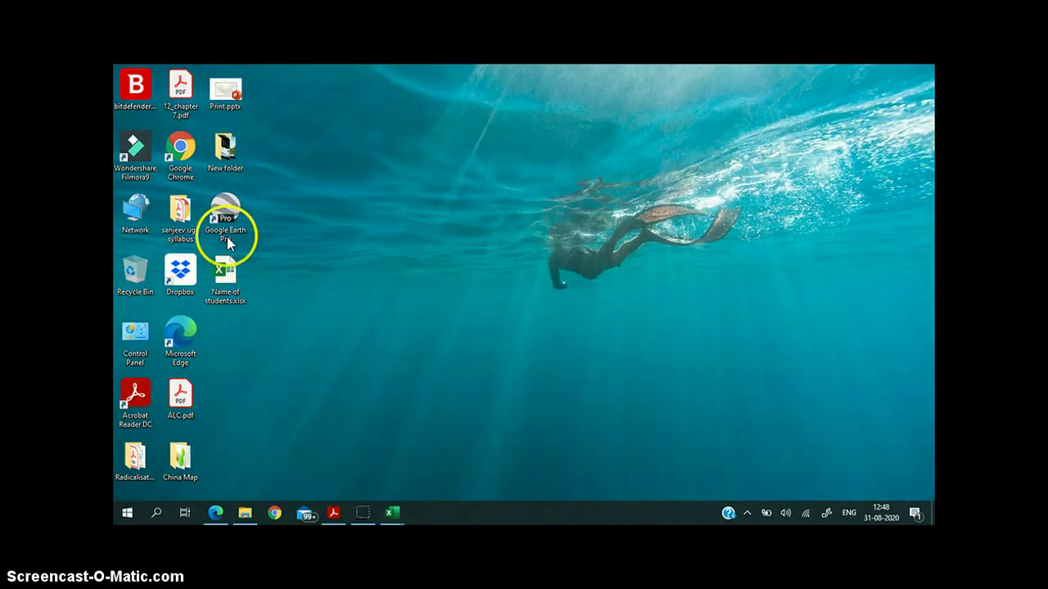
double_click(228, 280)
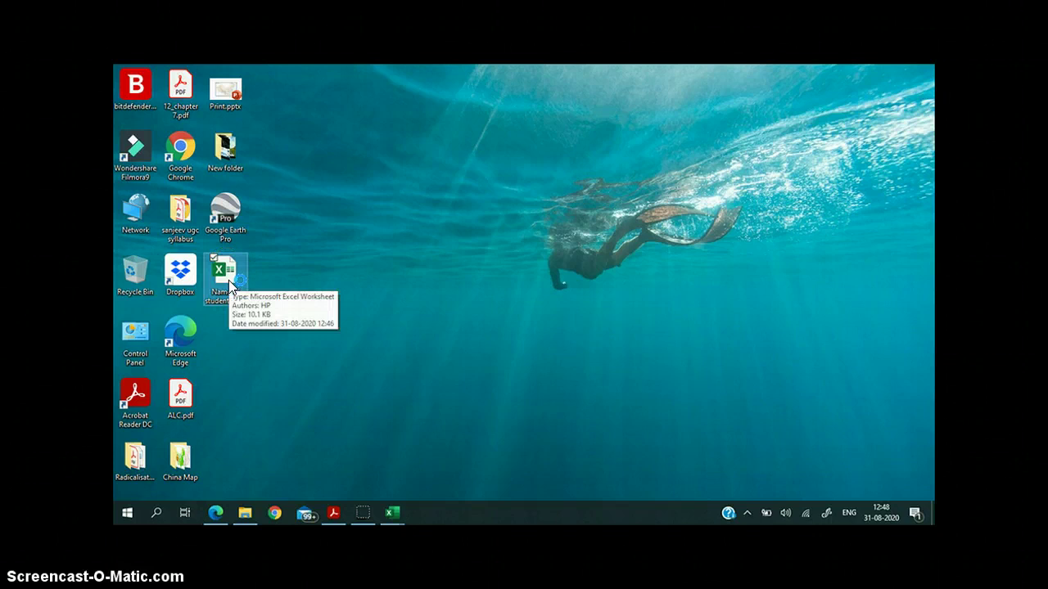